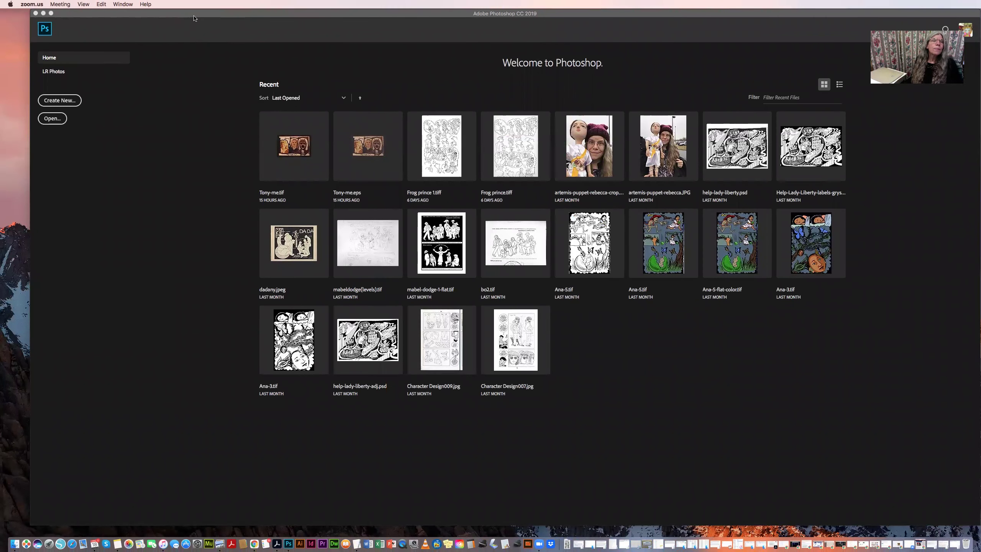
Bring Photoshop forward and show the File > Import options, including Images from Device.
click(193, 17)
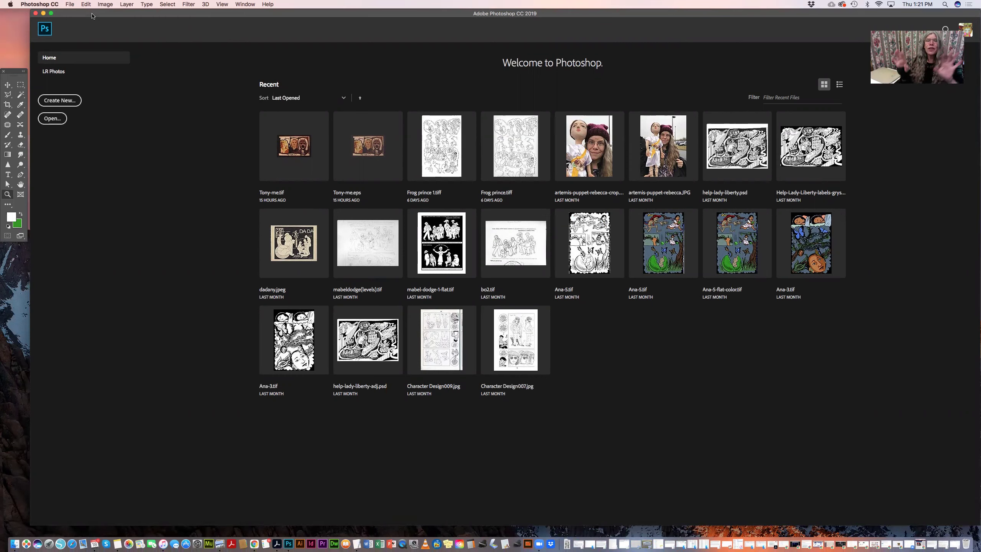
click(69, 4)
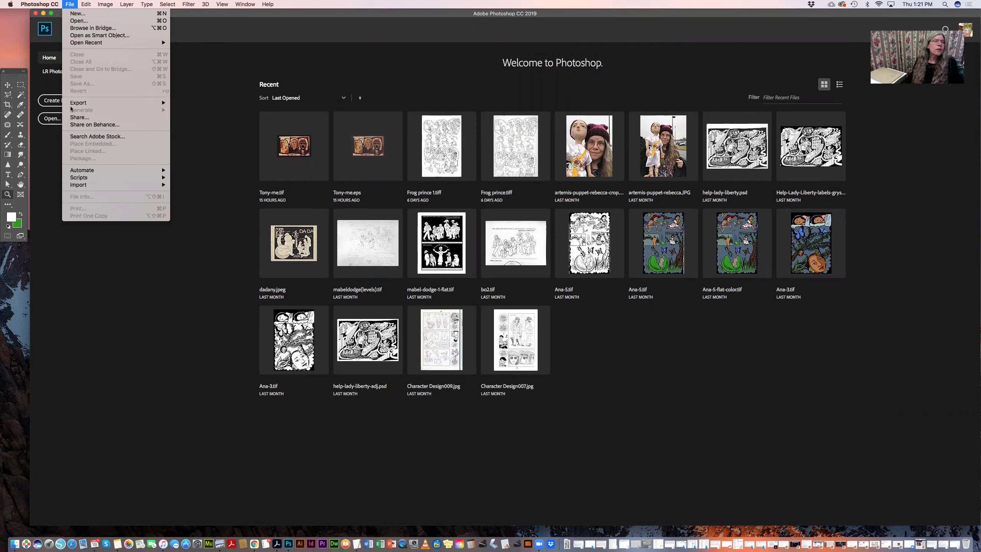
mouse_move(85, 186)
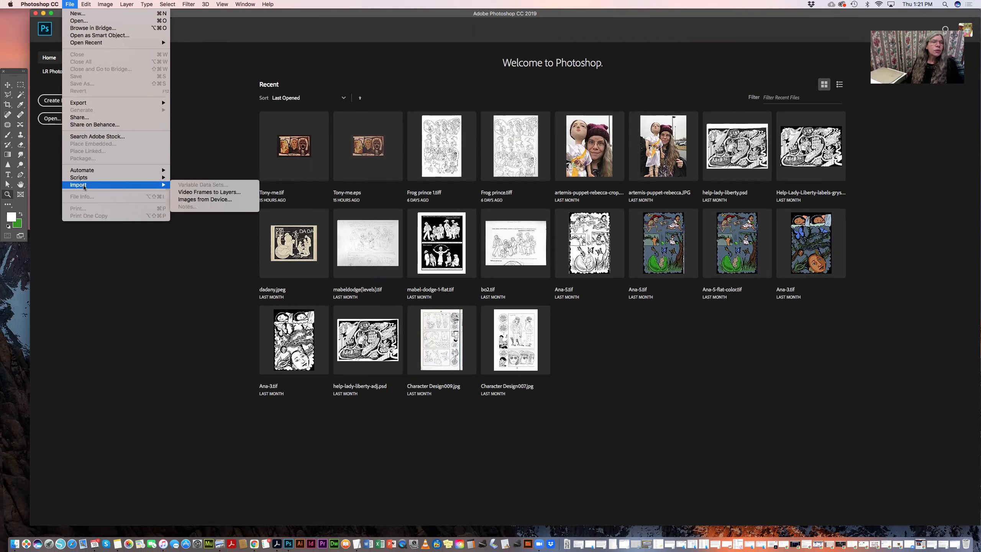
Import from the EPSON Perfection 1200 scanner and run a 400 dpi overview scan of the page.
click(186, 201)
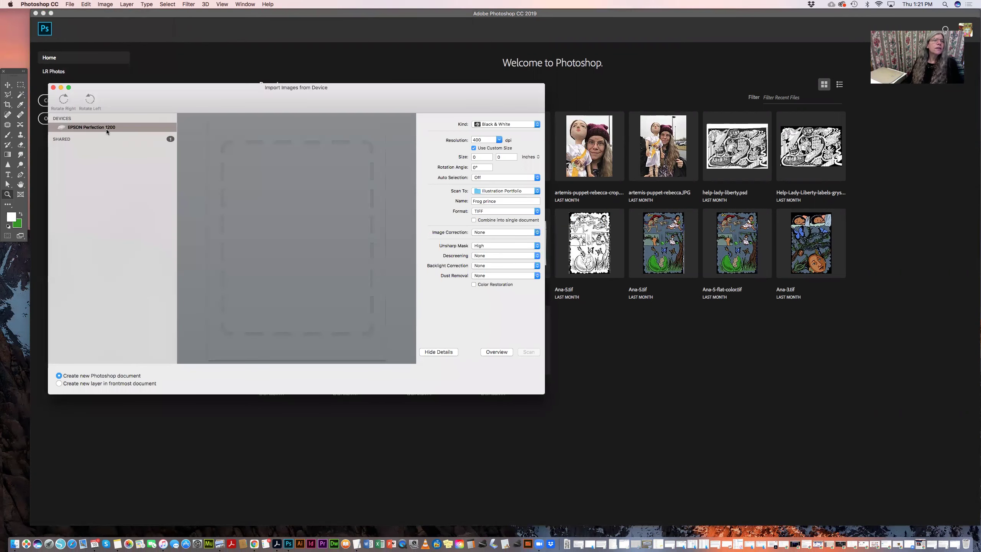
click(106, 127)
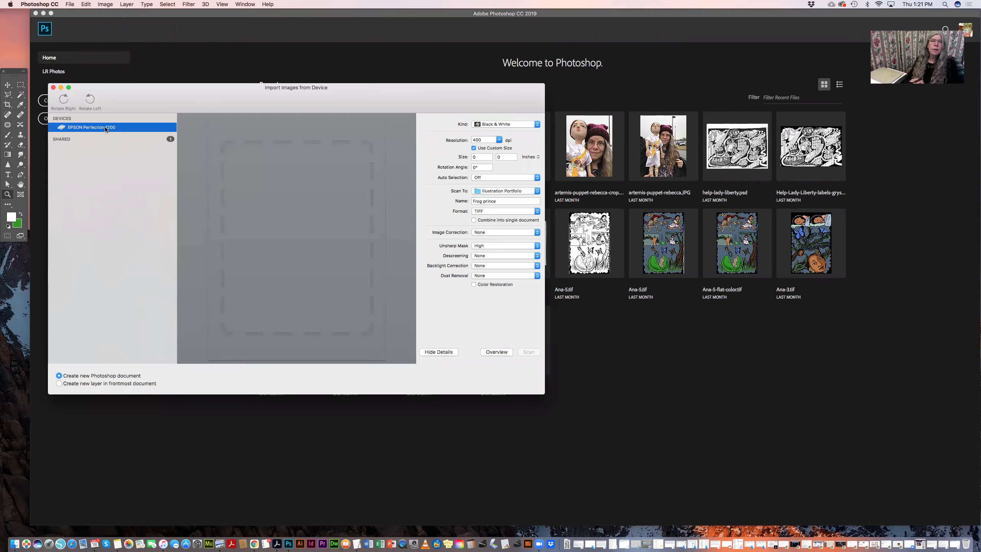
click(347, 255)
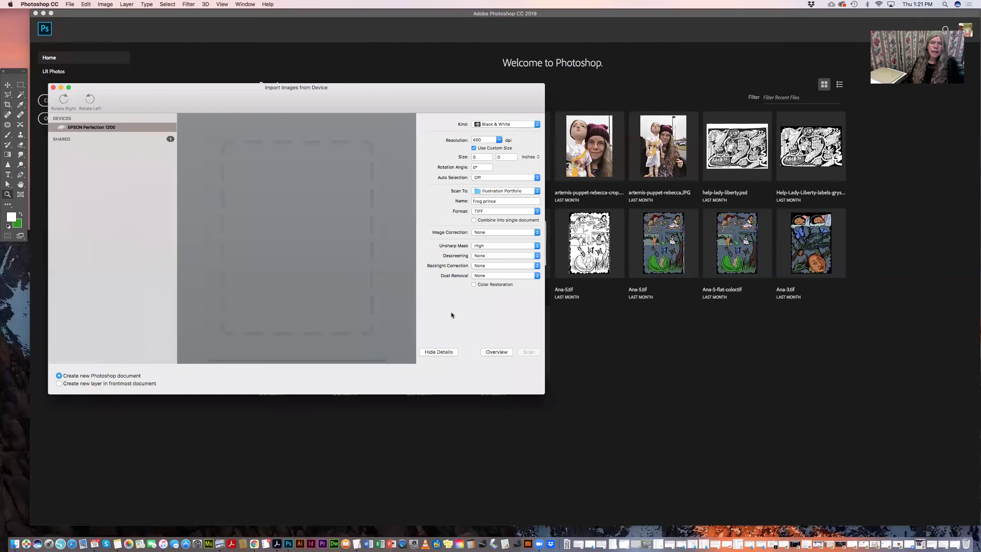
click(495, 352)
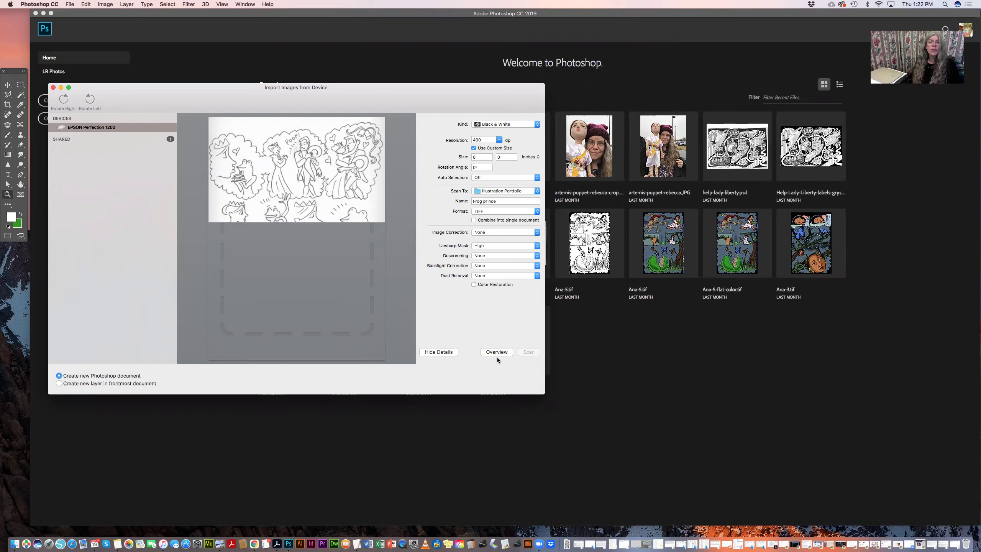
Rerun the overview scan so the whole frog prince page shows in the preview.
click(496, 352)
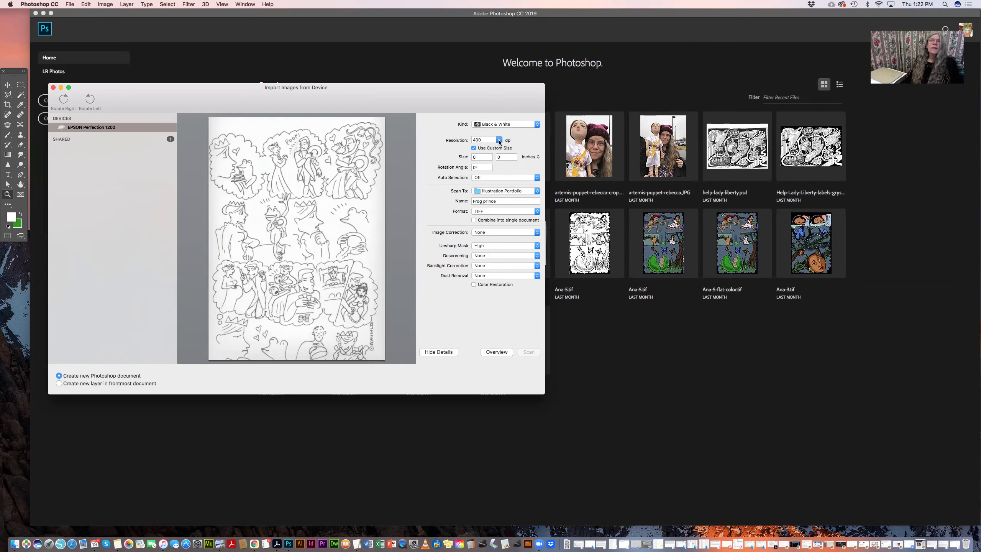
click(537, 124)
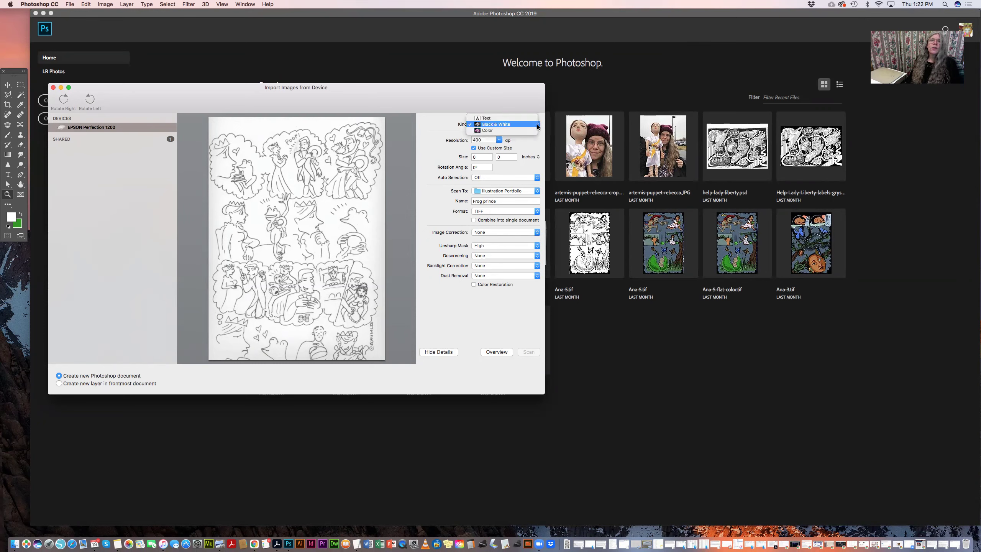
Review the Kind choices (Text, Black & White, Color) and keep Black & White.
click(503, 125)
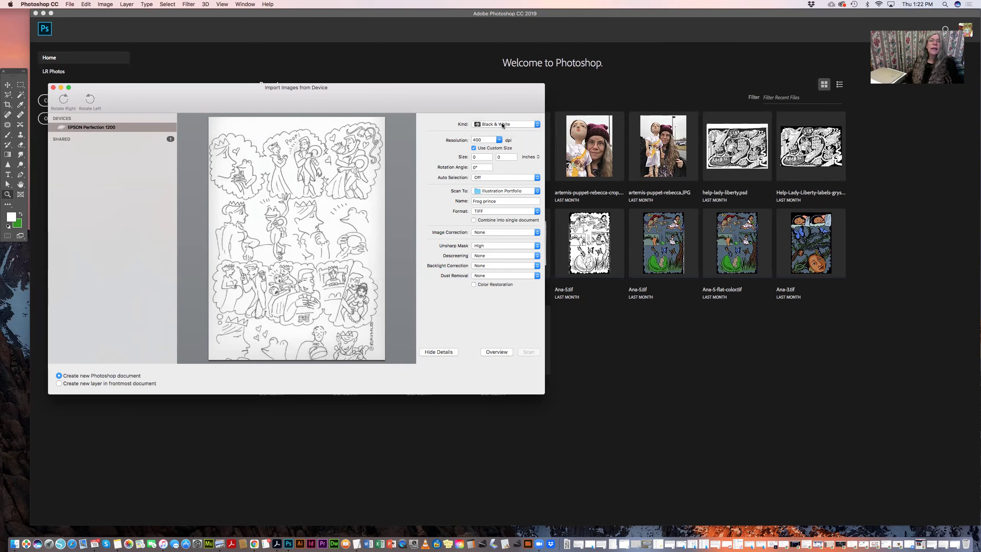
click(503, 124)
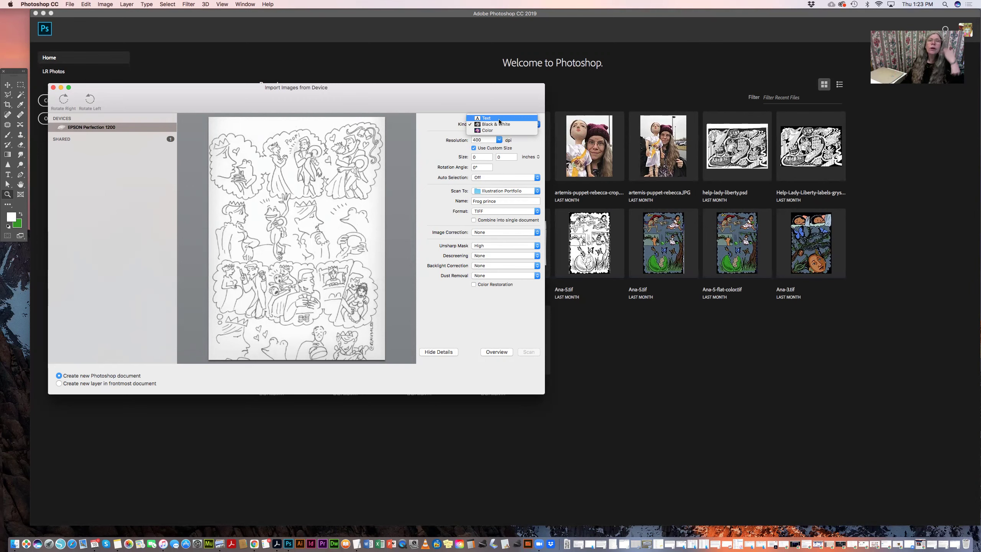
click(500, 126)
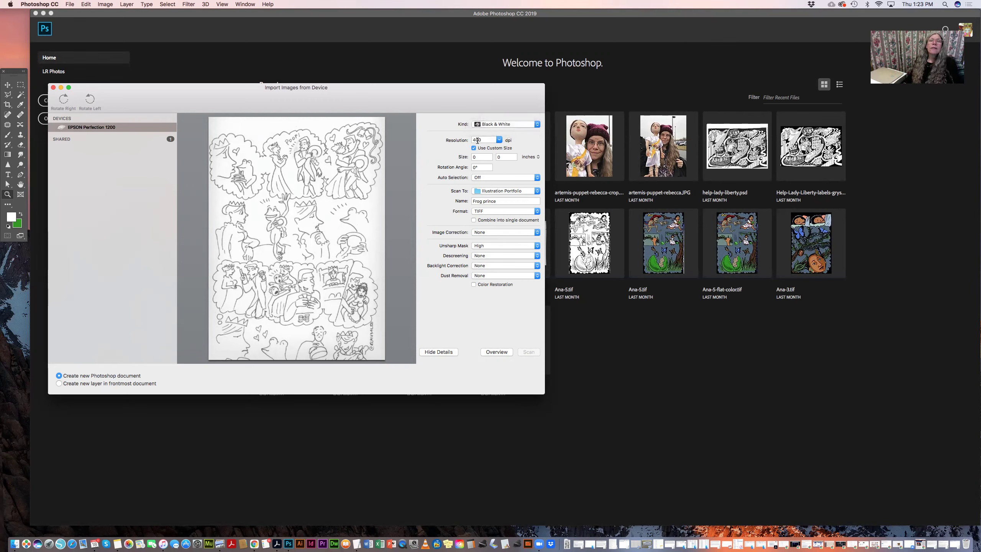
click(539, 193)
click(539, 193)
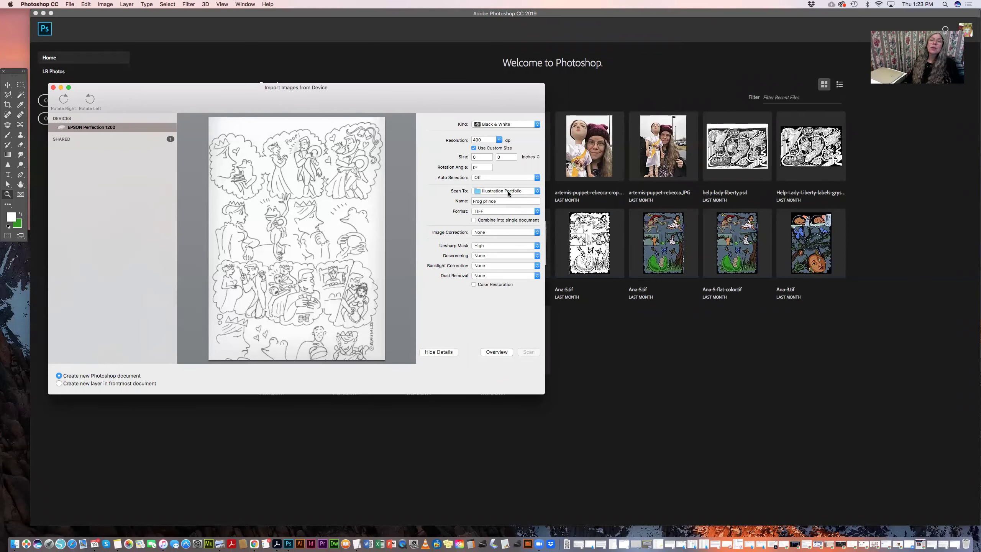
click(537, 212)
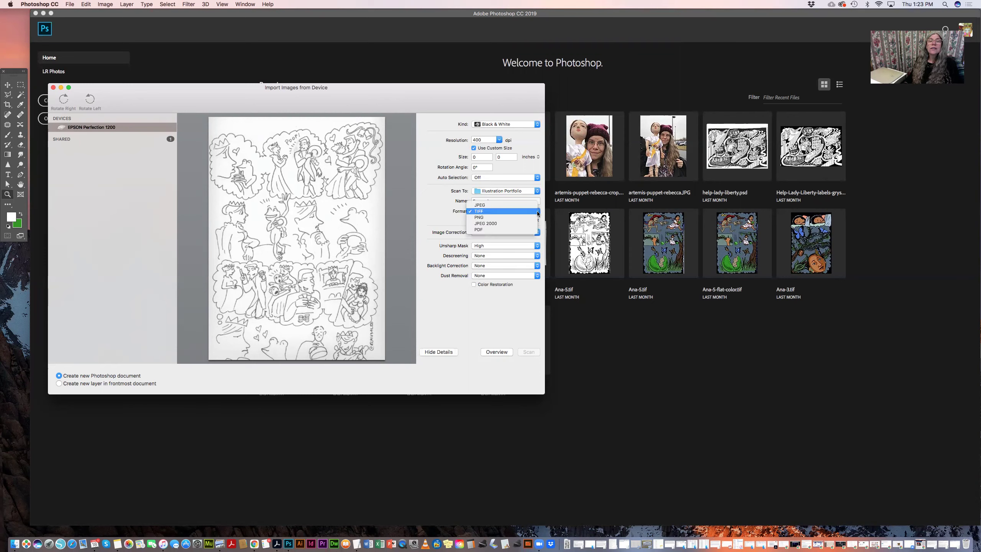
click(538, 212)
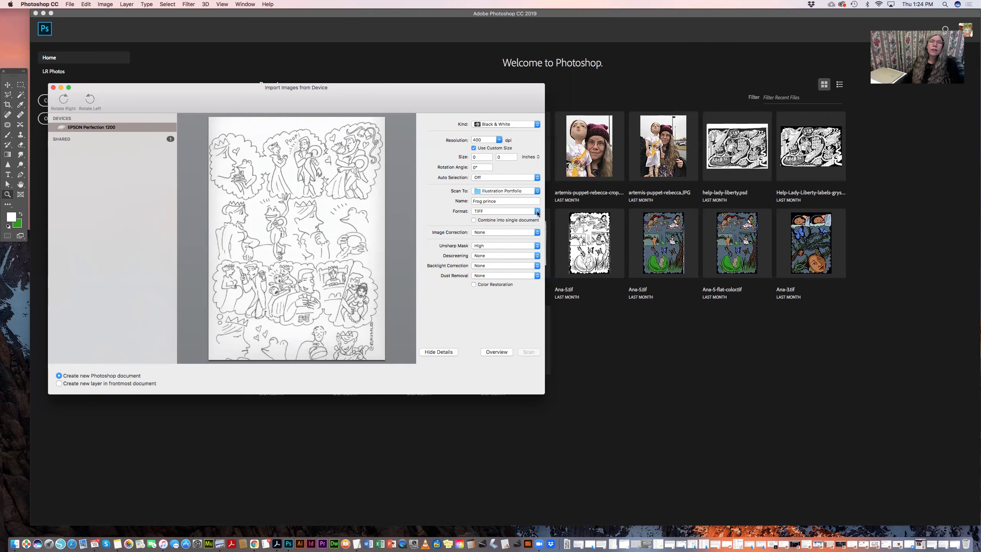
click(537, 211)
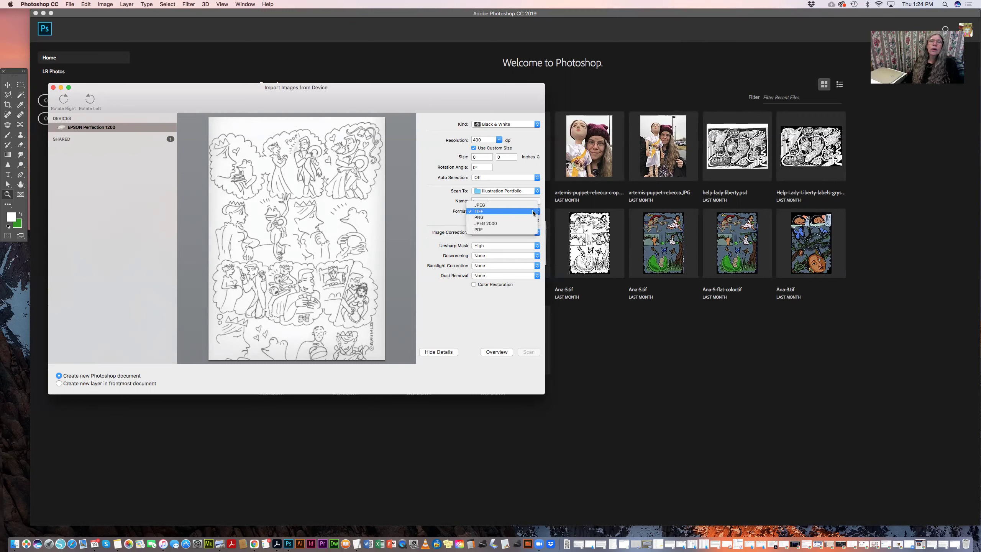
click(533, 211)
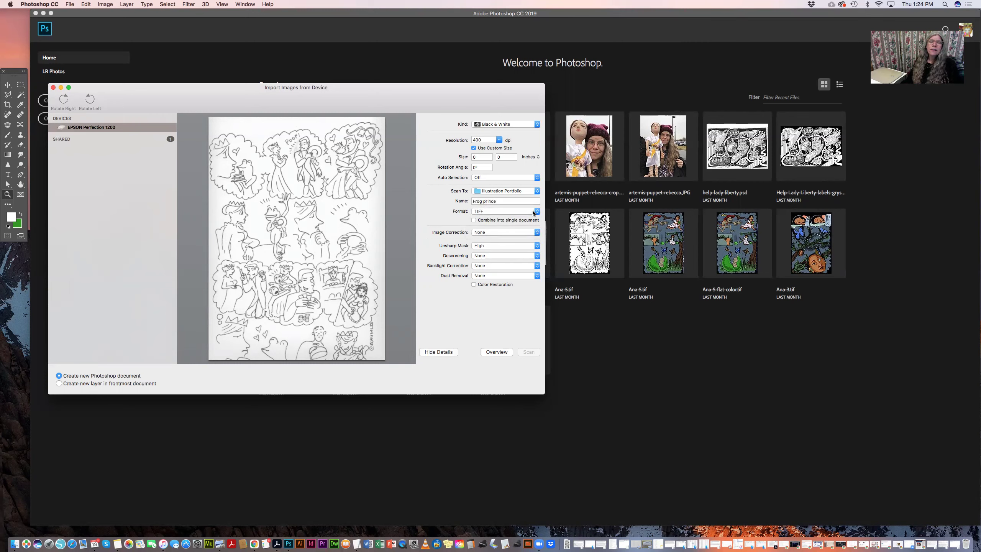
click(536, 232)
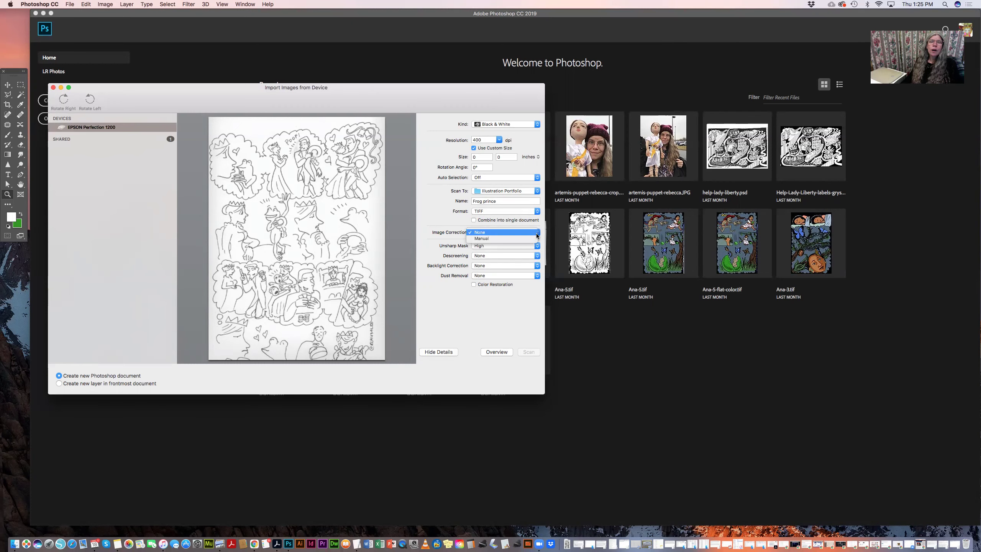
click(536, 238)
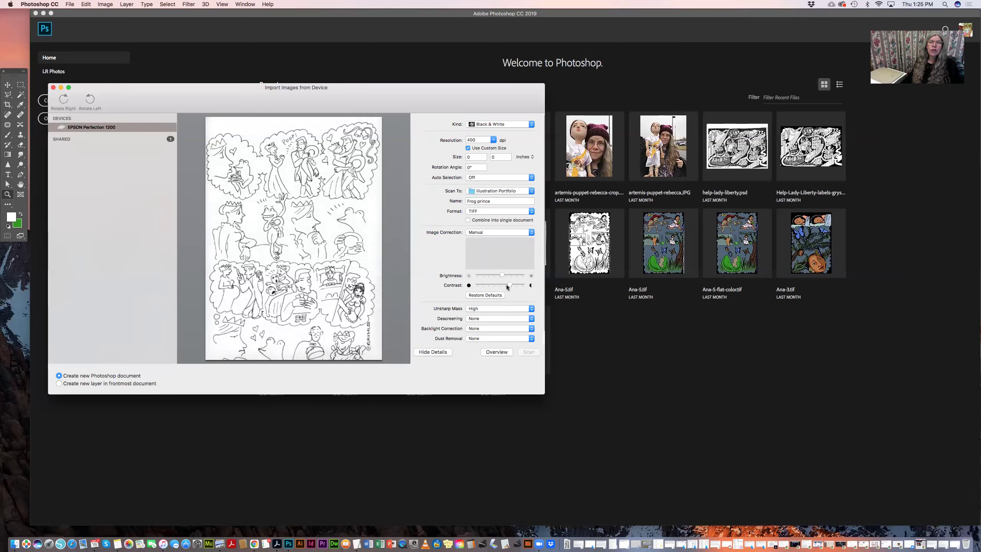
click(526, 230)
click(528, 227)
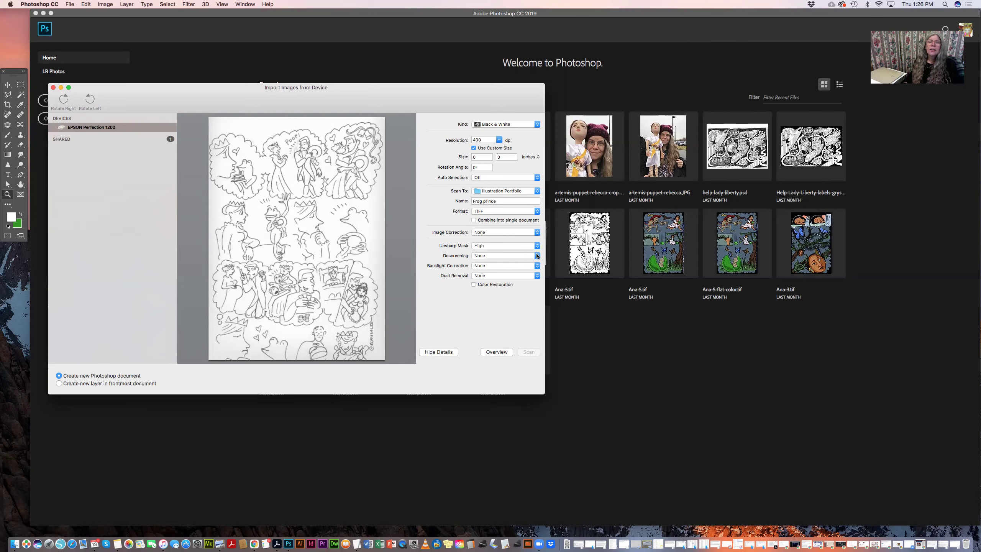
click(538, 257)
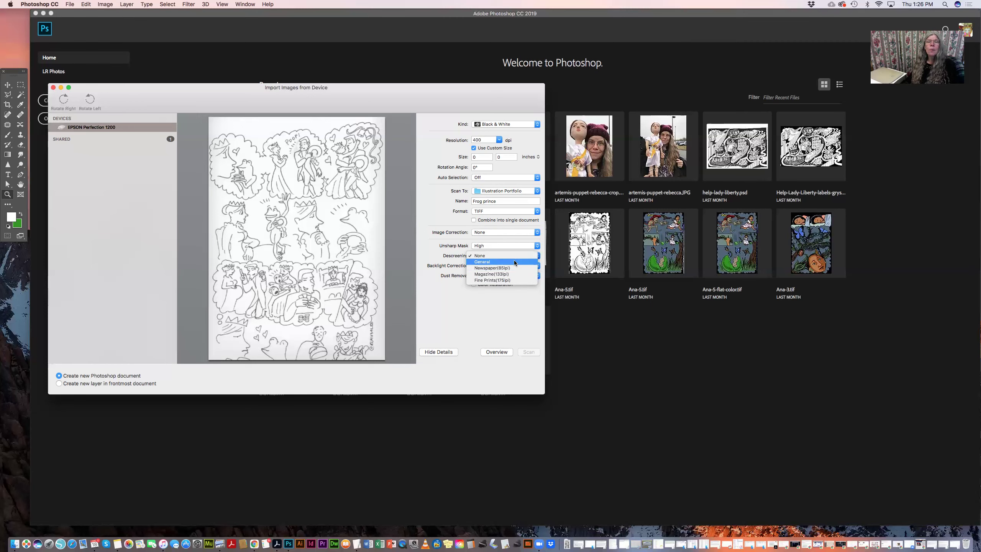
click(515, 255)
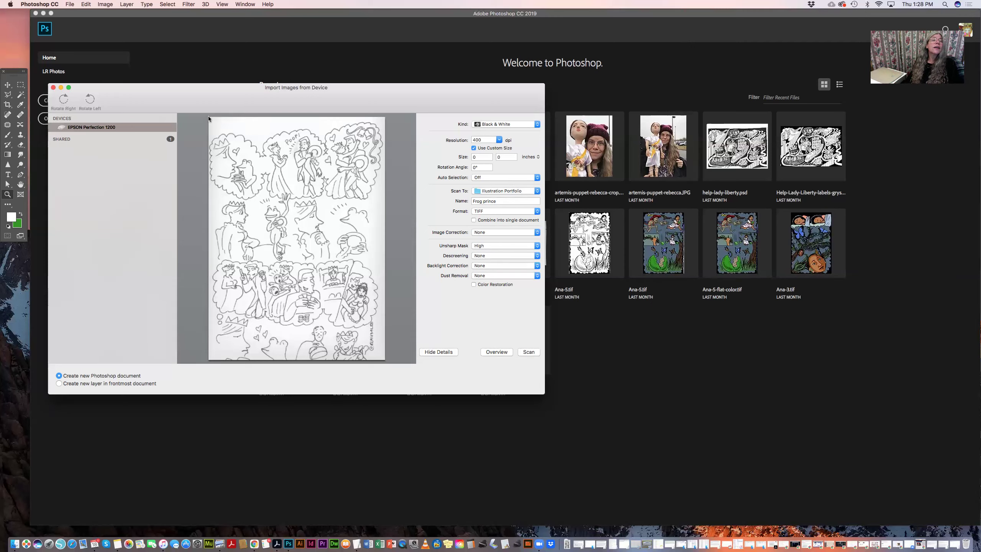
Frame the page with the scan area, fitting top and left edges to 8.56 × 11.68 inches.
drag(209, 117, 385, 360)
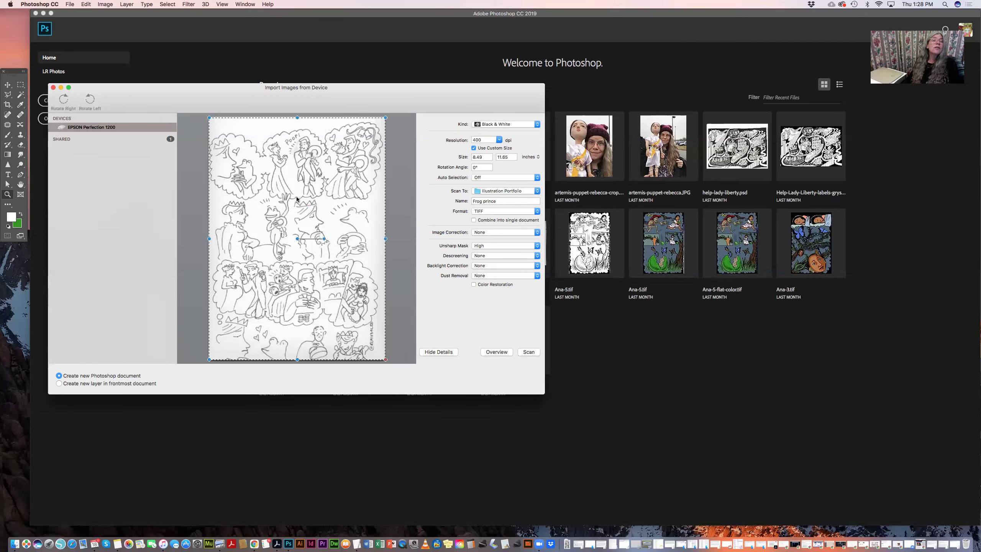
drag(297, 118, 296, 117)
drag(210, 236, 207, 240)
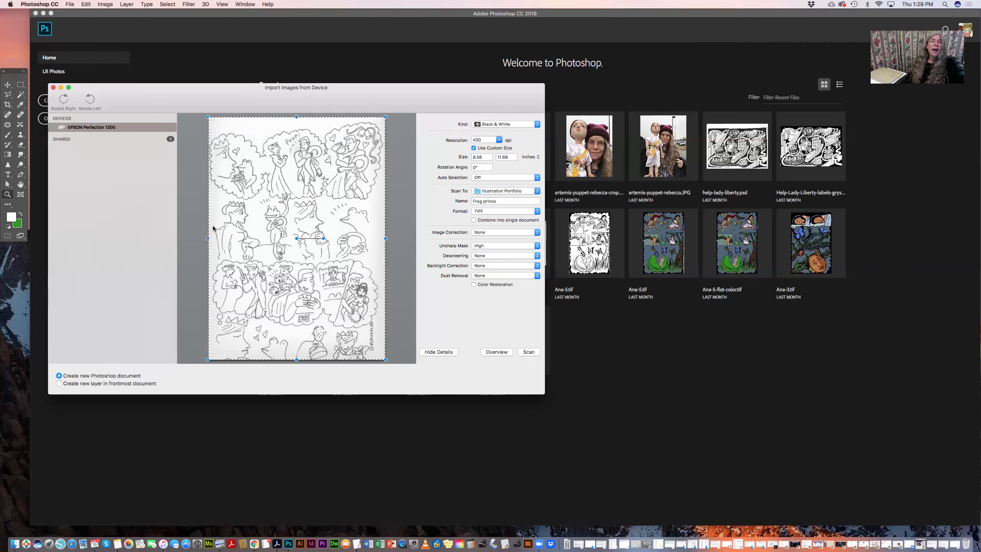
Scan the inked page into a new grayscale document, Frog prince 2.tiff.
click(529, 352)
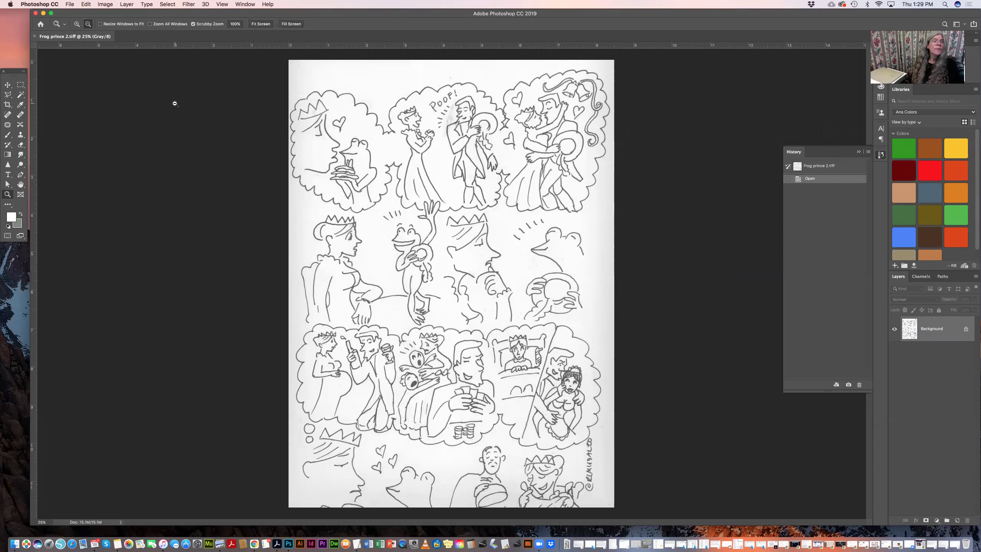
Reopen the Images from Device scanner window over Frog prince 2.tiff.
click(69, 5)
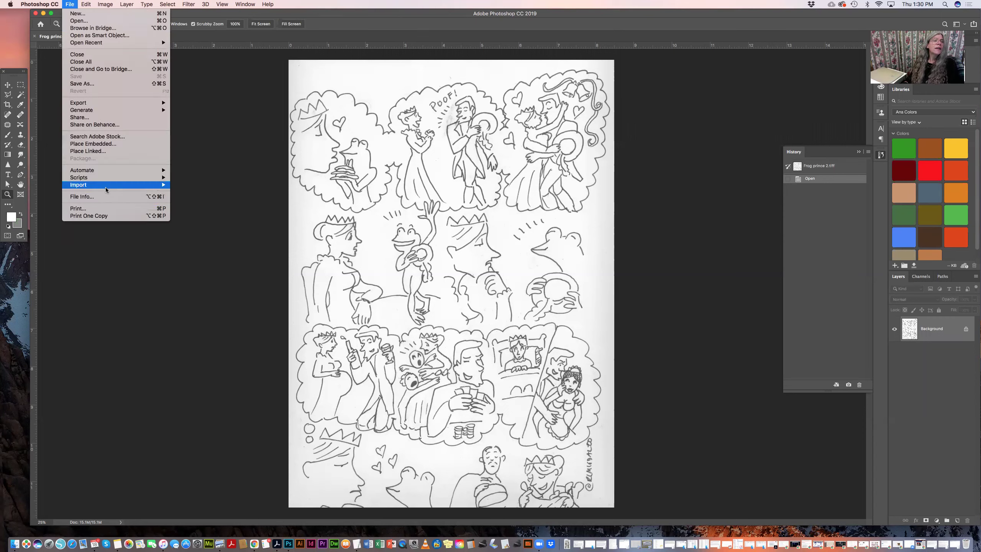
mouse_move(158, 185)
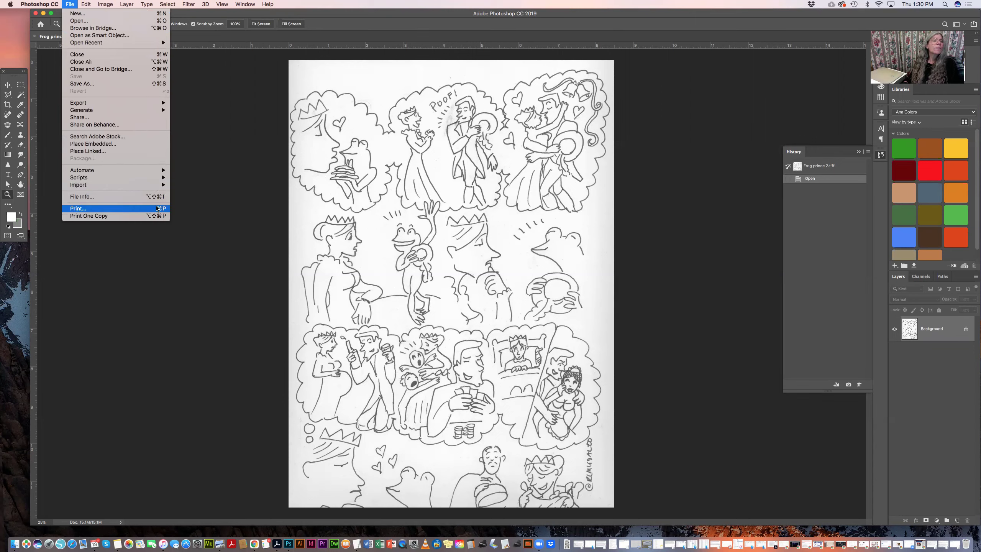
mouse_move(116, 185)
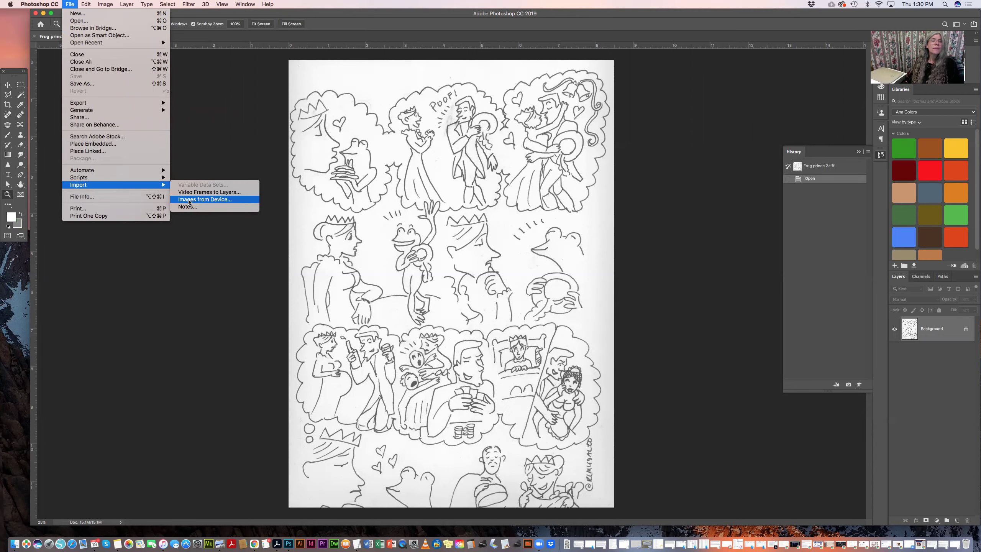
click(189, 200)
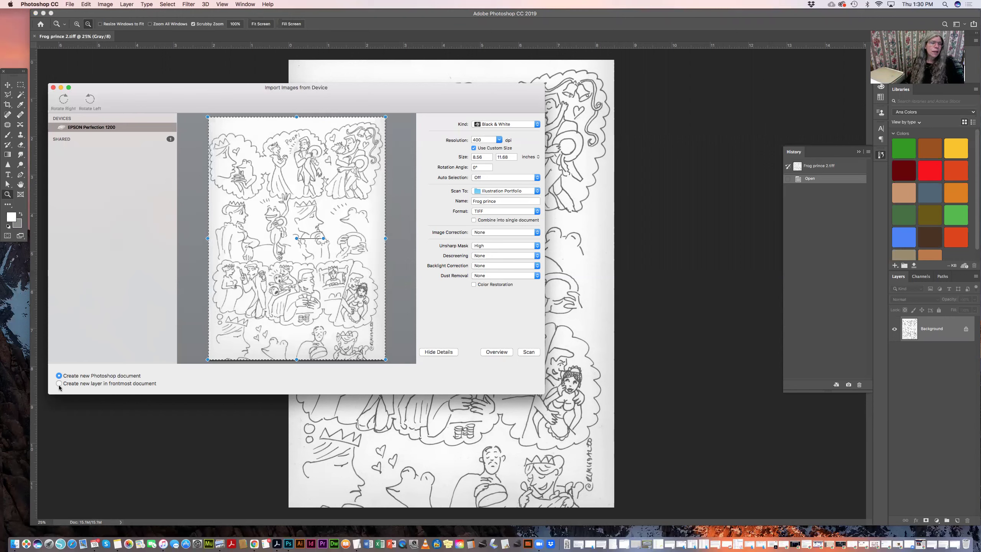
Set the scan to create a new layer in the frontmost document and refresh the overview preview.
click(59, 383)
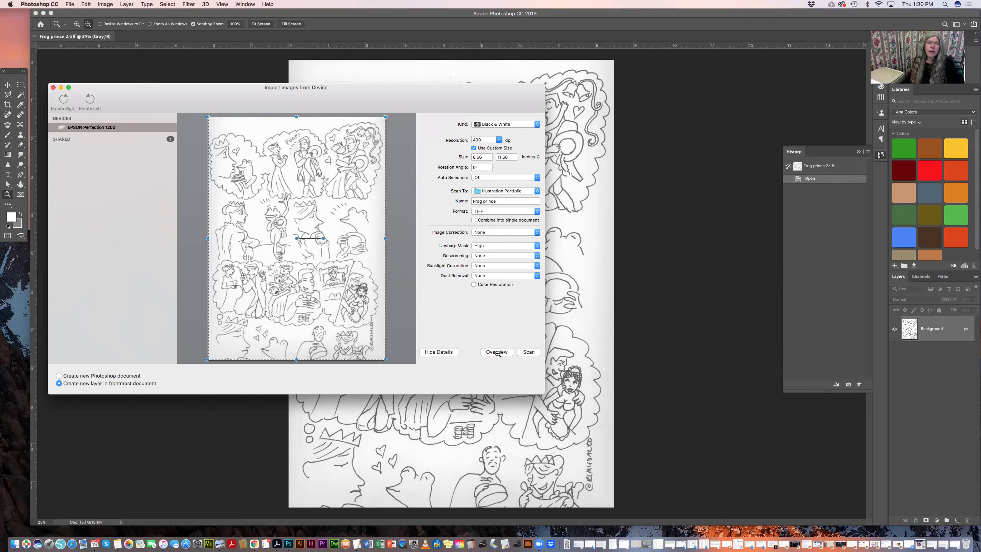
click(497, 352)
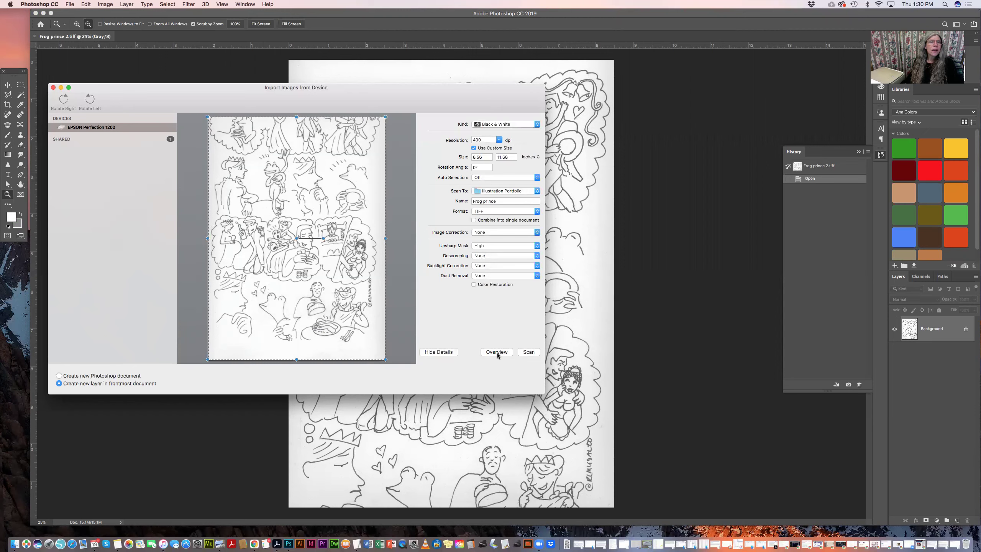
Scan the repositioned page into Frog prince 2.tiff as the new layer Frog prince 3.
click(529, 352)
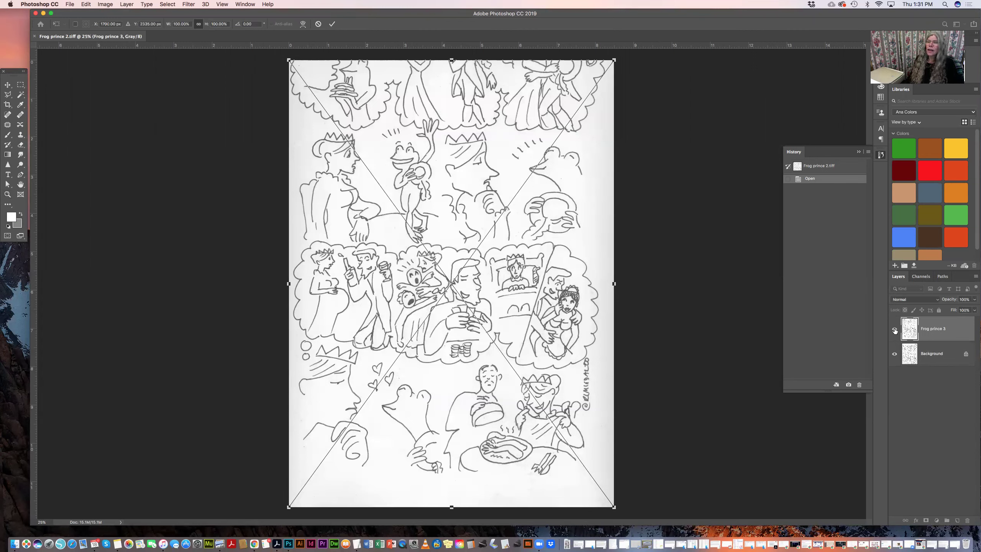
Commit the Frog prince 3 smart object placement and make that layer visible.
key(Return)
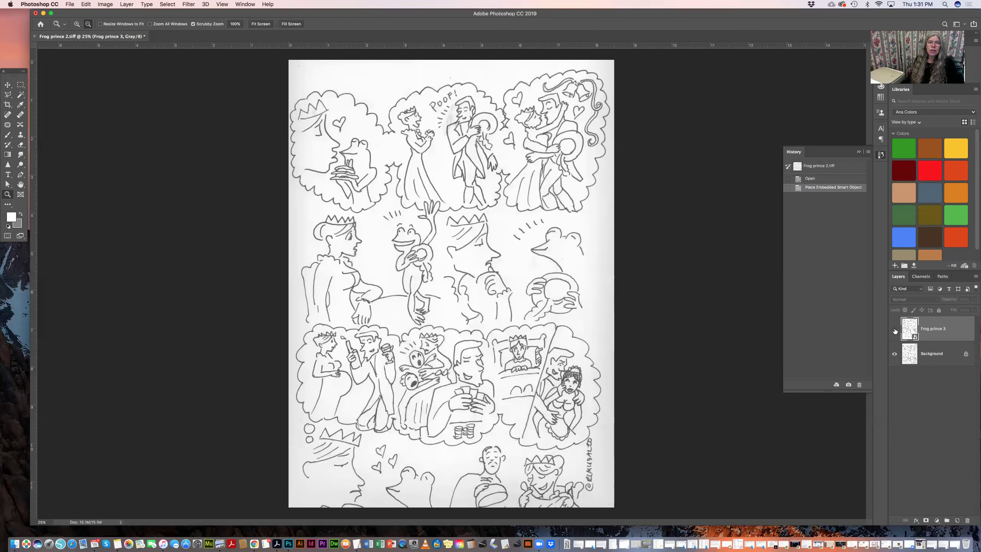
click(895, 331)
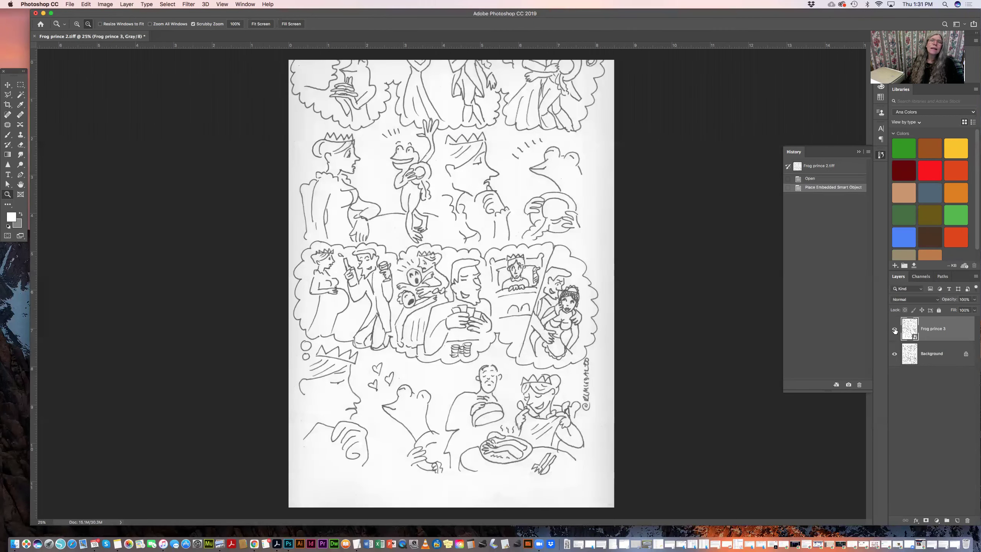